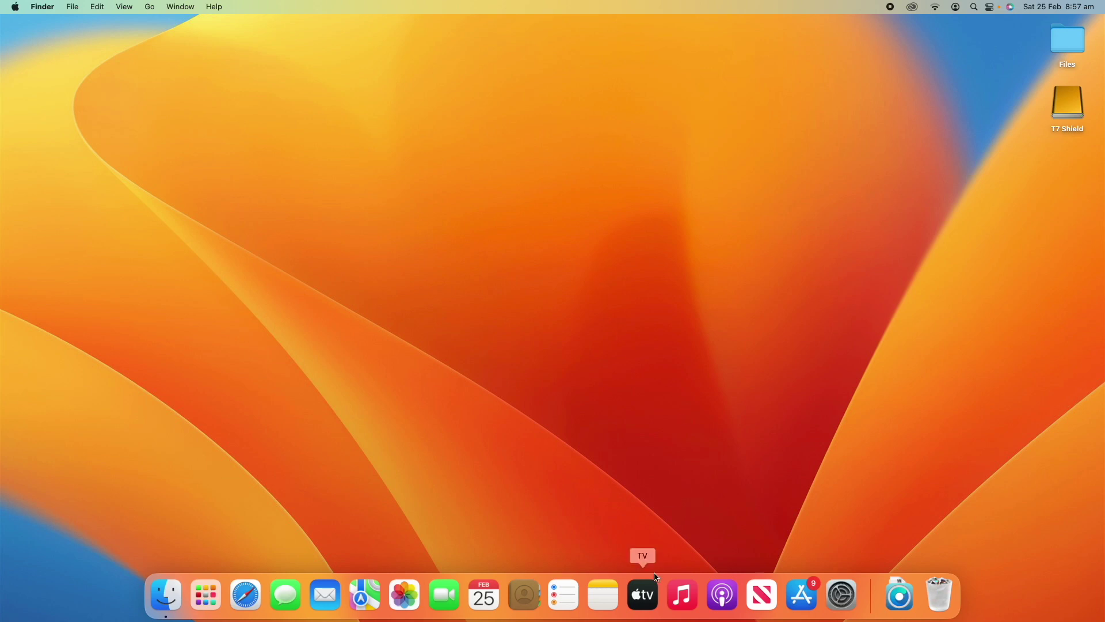
Open the Music app, show its Equaliser and turn the equaliser on.
left_click(681, 601)
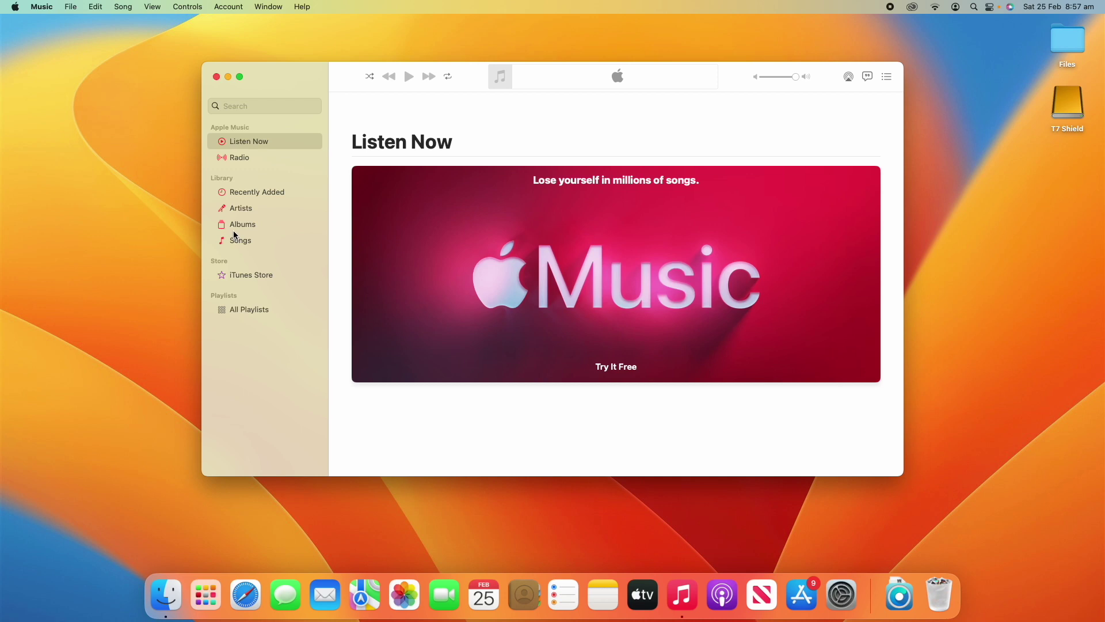
left_click(275, 11)
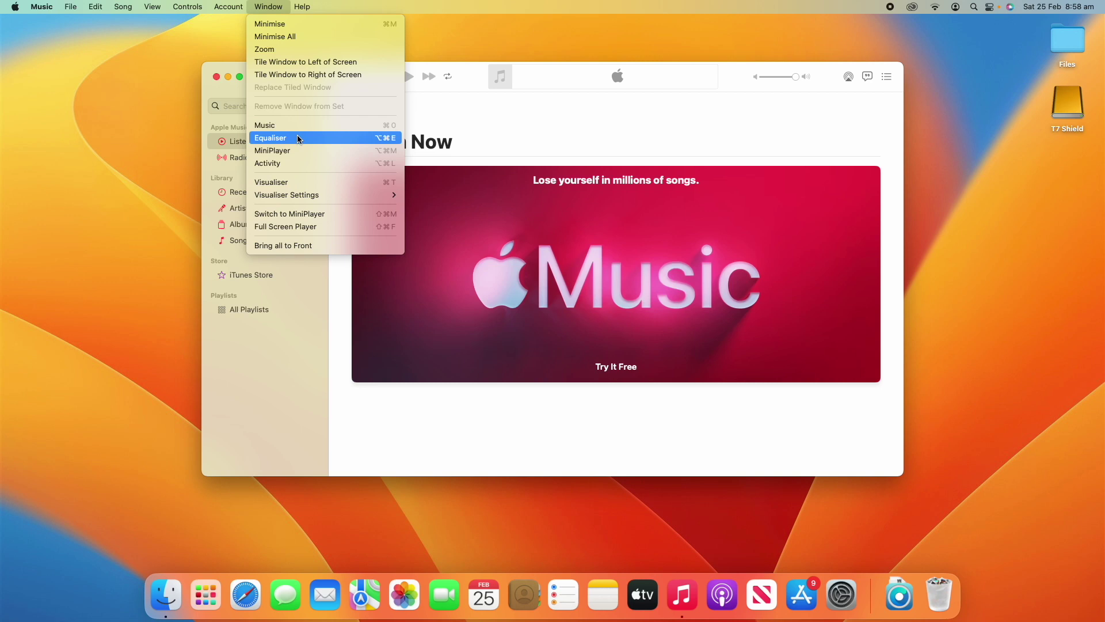
left_click(375, 139)
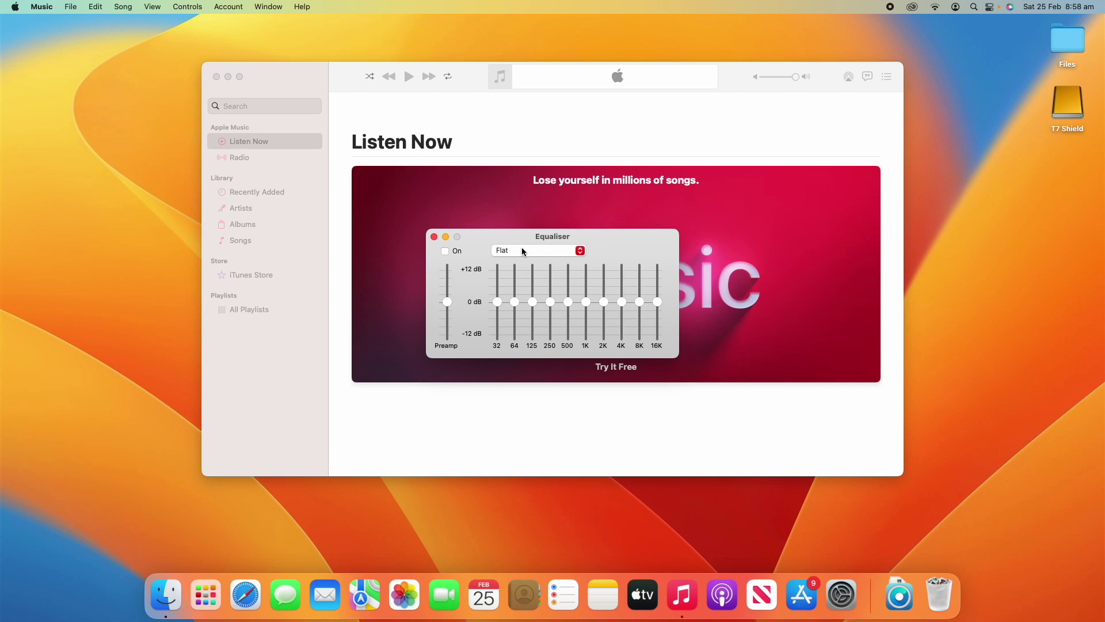
left_click(446, 252)
Move the Preamp slider and return it to 0 dB.
mouse_move(446, 306)
left_mouse_down()
mouse_move(449, 266)
mouse_move(448, 308)
left_mouse_up()
mouse_move(450, 301)
left_mouse_down()
mouse_move(459, 358)
mouse_move(464, 282)
mouse_move(460, 308)
left_mouse_up()
mouse_move(446, 303)
left_mouse_down()
mouse_move(447, 253)
mouse_move(449, 352)
mouse_move(451, 270)
mouse_move(448, 302)
left_mouse_up()
Apply the Increase Bass preset and adjust the level of the 32 band.
left_click(556, 252)
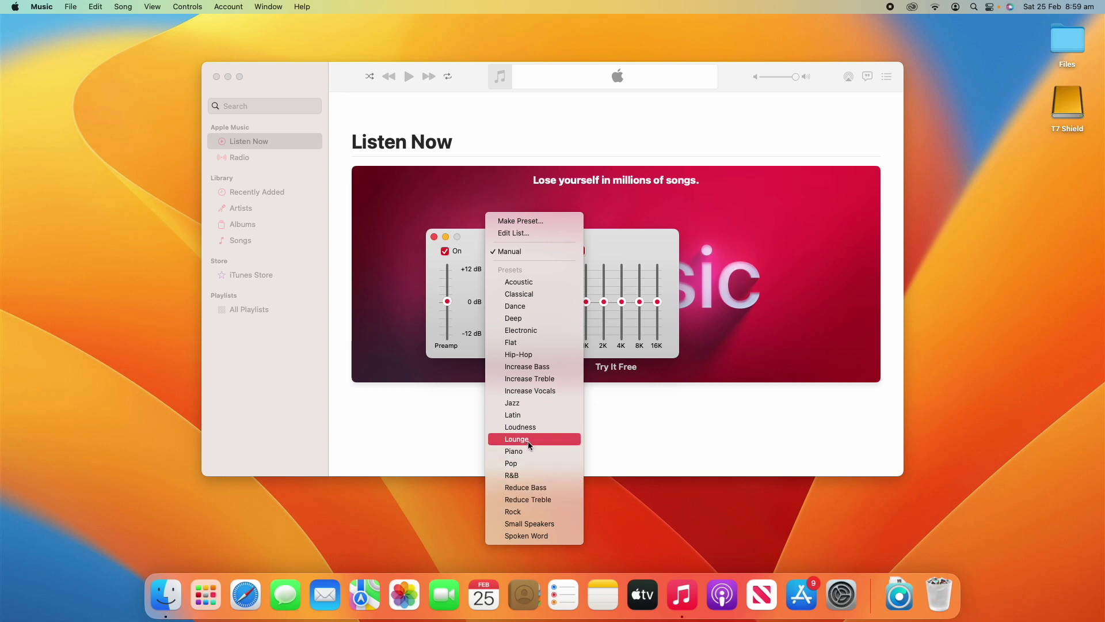
left_click(576, 369)
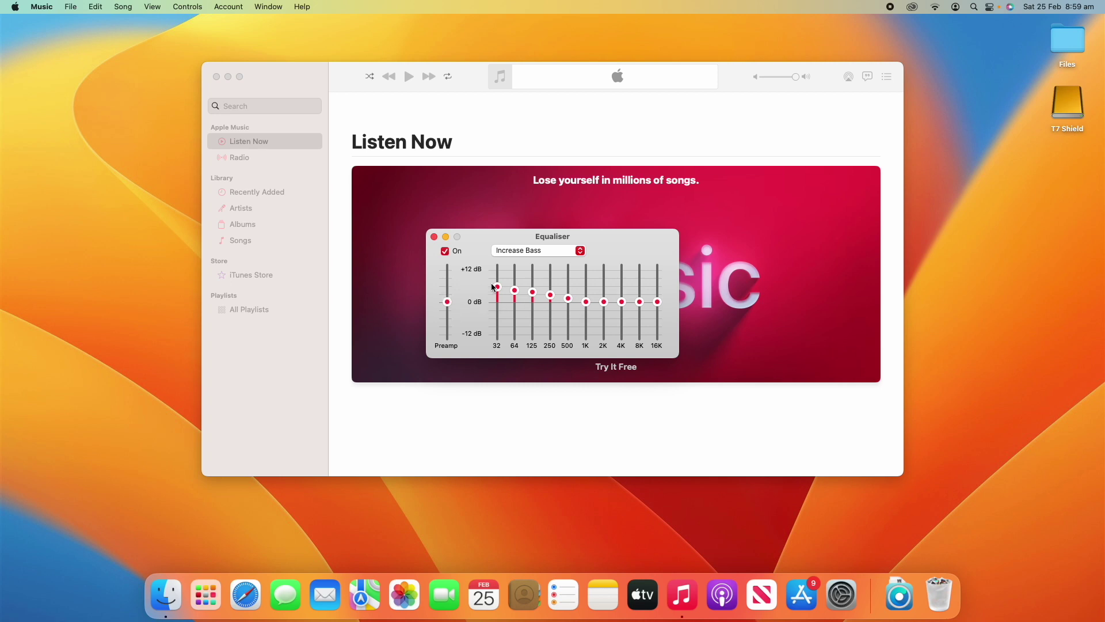
left_click_drag(498, 287, 534, 246)
Apply the Piano equaliser preset and set the 2K band to about +5 dB.
left_click(523, 251)
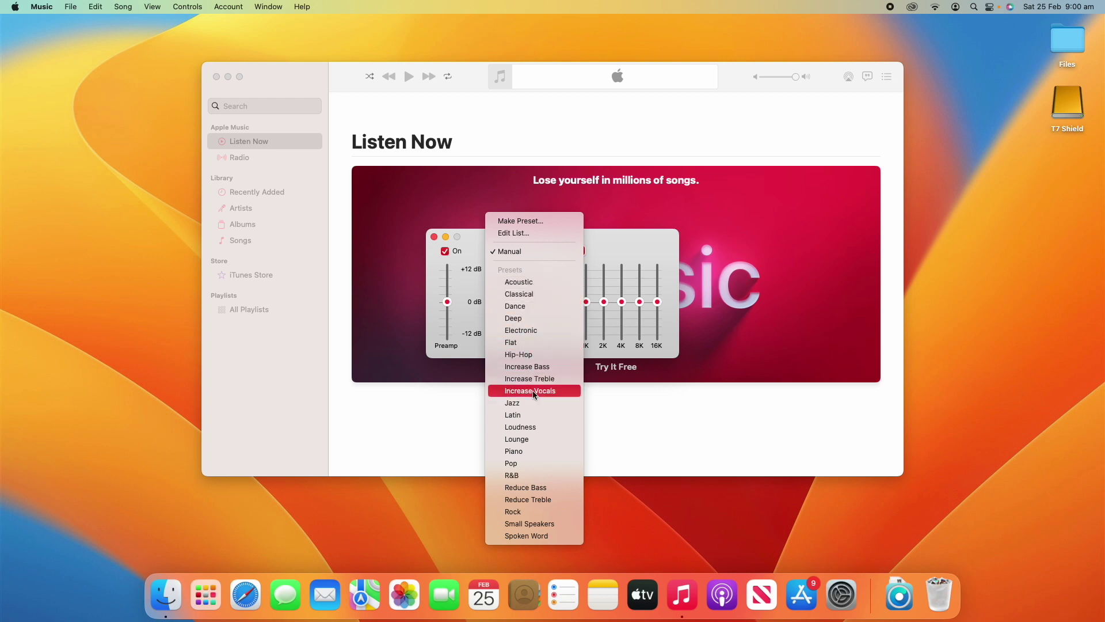
left_click(534, 452)
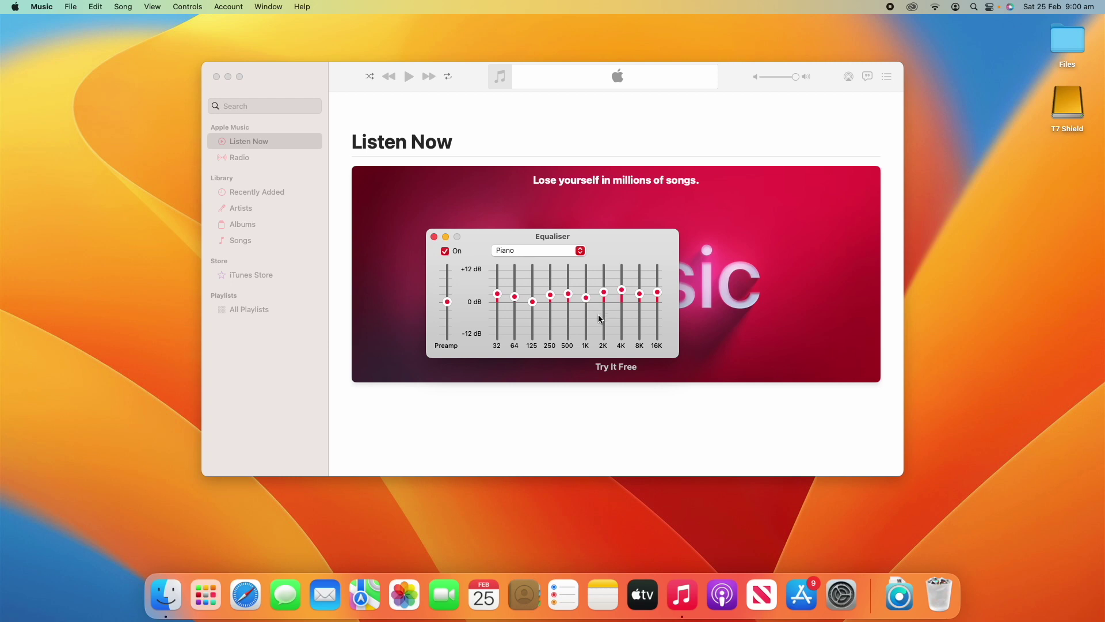
left_click_drag(602, 322, 603, 291)
left_click(546, 250)
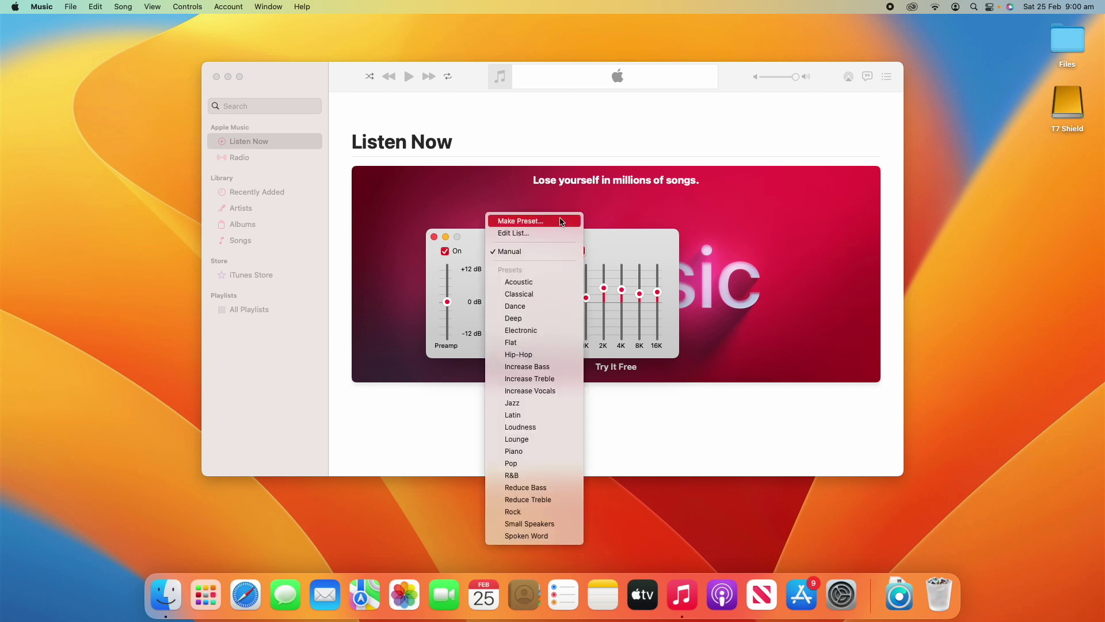
left_click(561, 221)
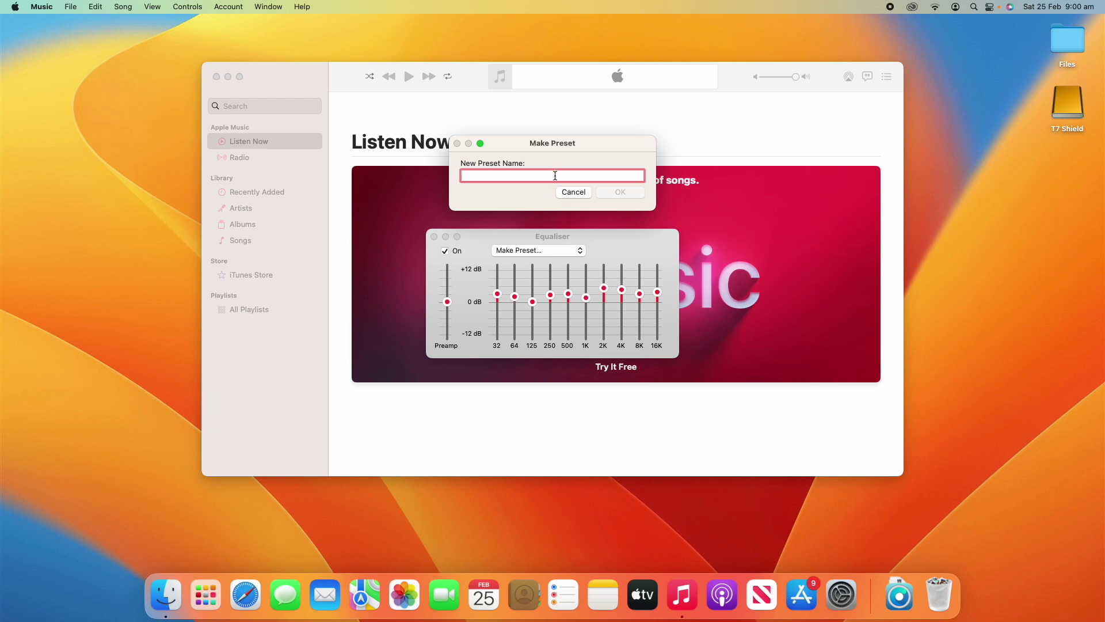
left_click(573, 193)
Set bands 32 and 64 to +12 dB, 125 to about -5, 250 +11, 500 +9, 1K -8, 2K +8 and 4K -1 dB.
left_click_drag(568, 294, 497, 268)
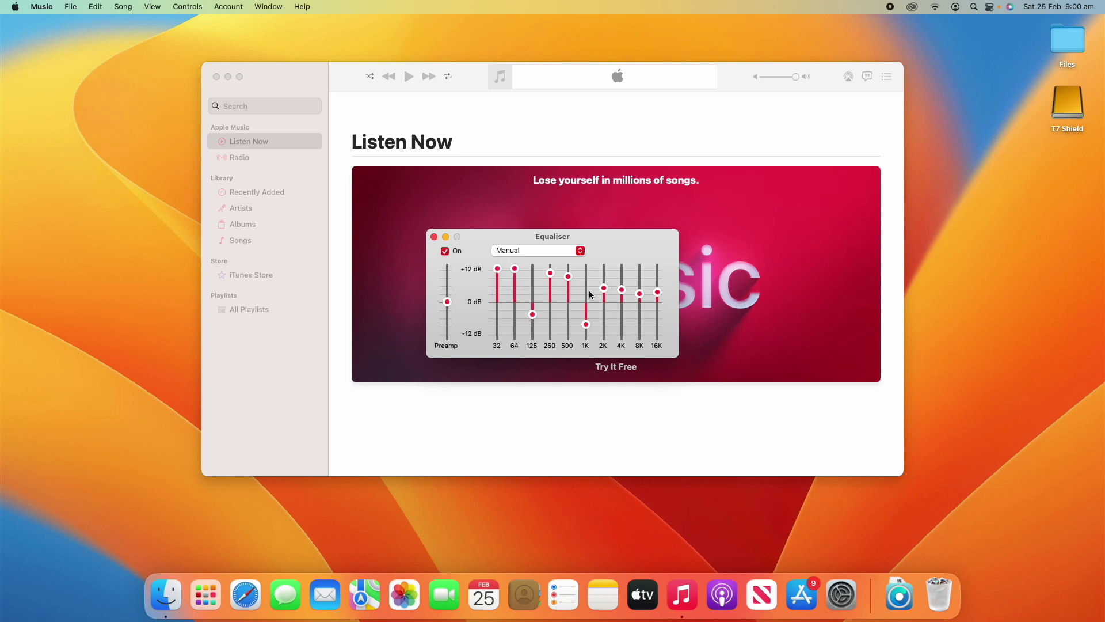
left_click_drag(623, 291, 603, 279)
left_click(538, 251)
left_click(537, 251)
Save the current equaliser settings as a new preset named "Test Preset".
left_click(556, 248)
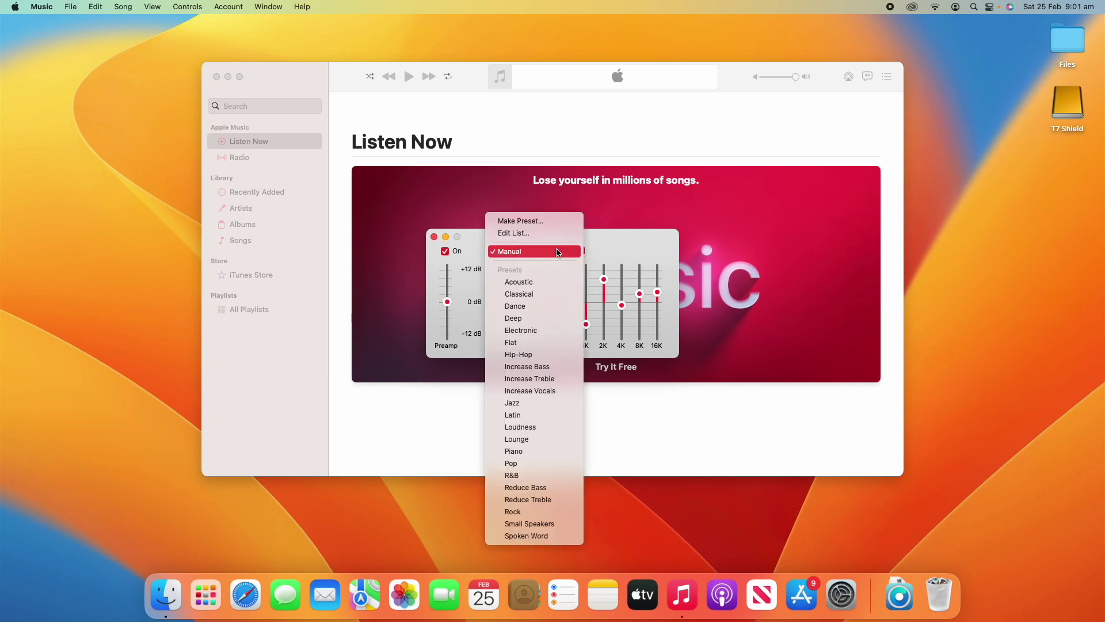
left_click(563, 222)
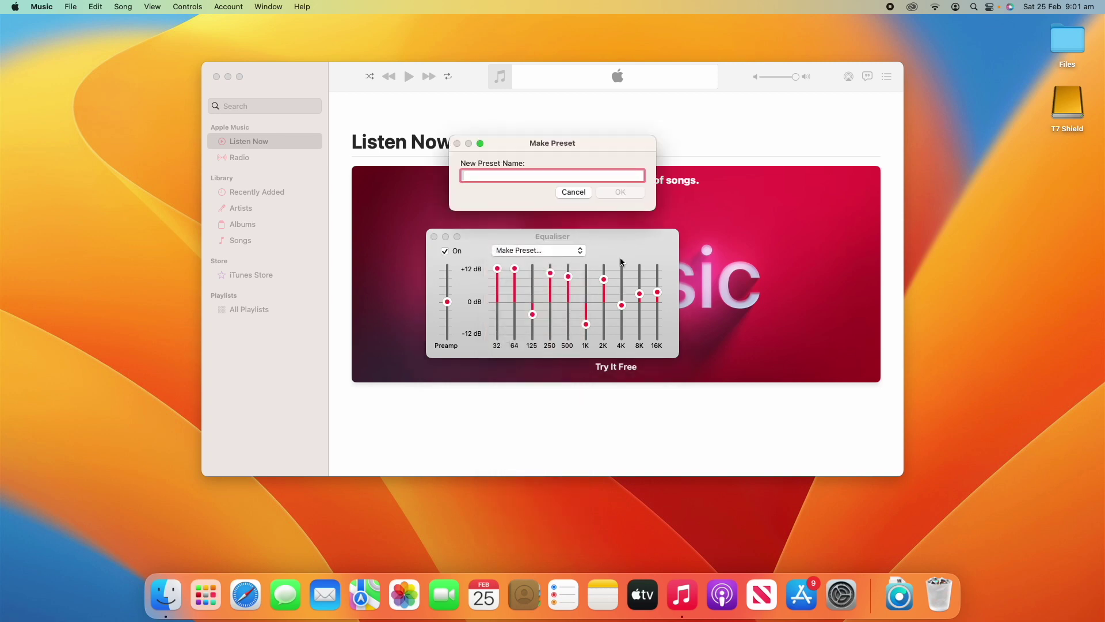
type("Test Preset")
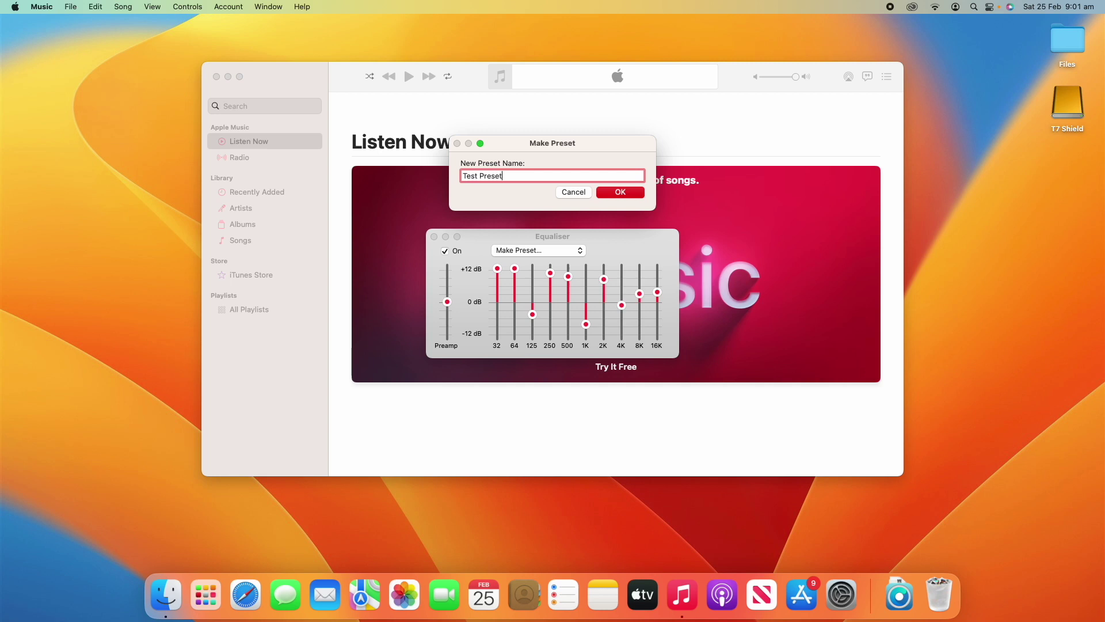
key("Return")
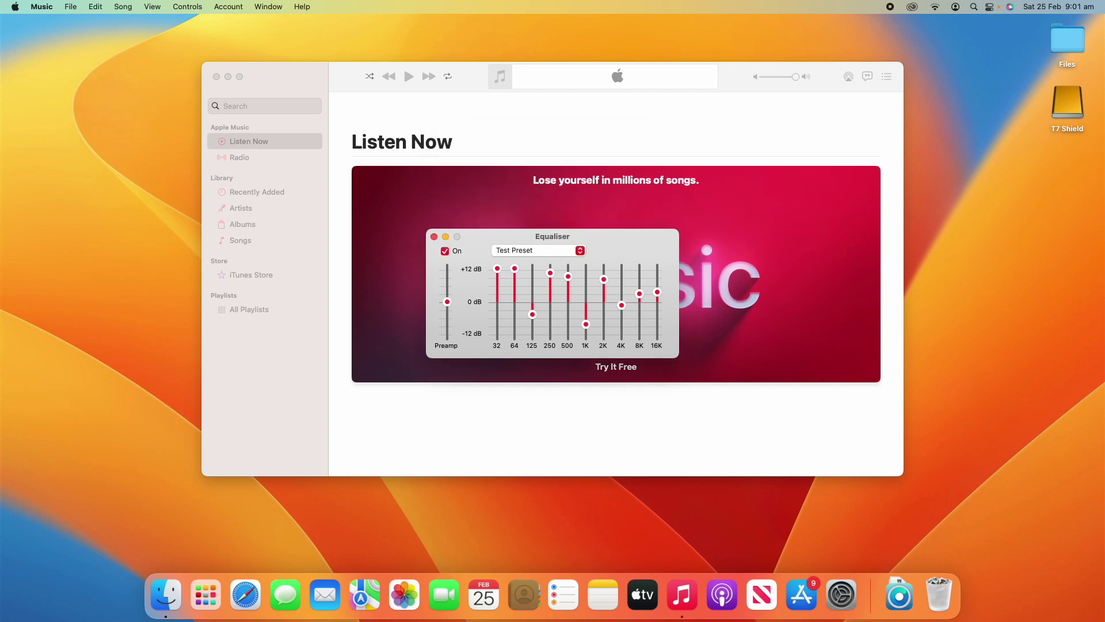
Open the list of equaliser presets for editing.
left_click(546, 249)
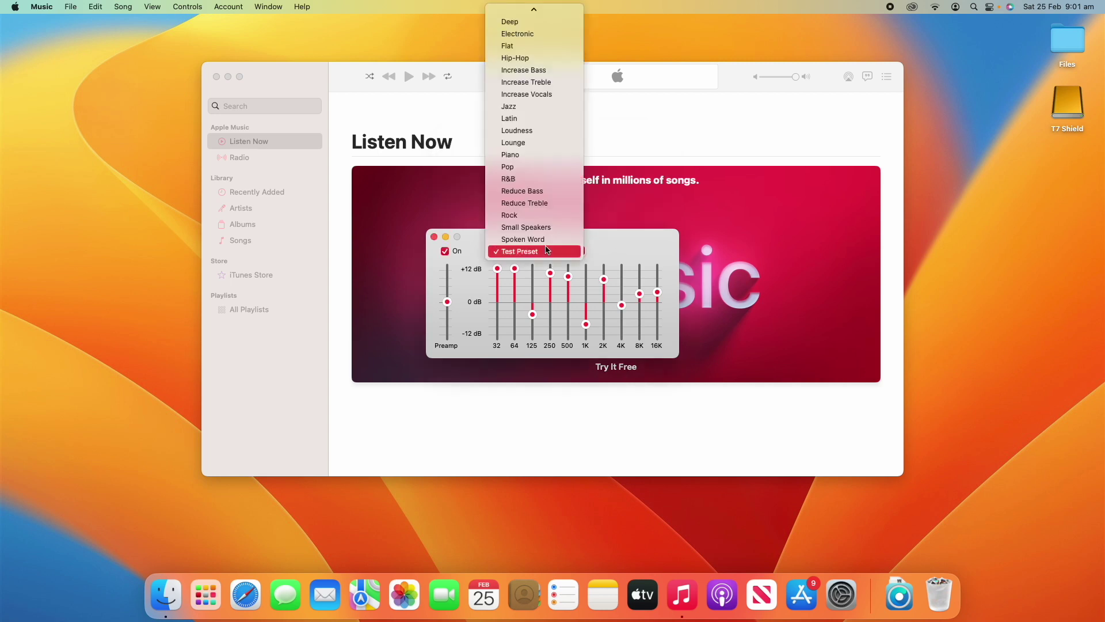
scroll(542, 26, "up", 5)
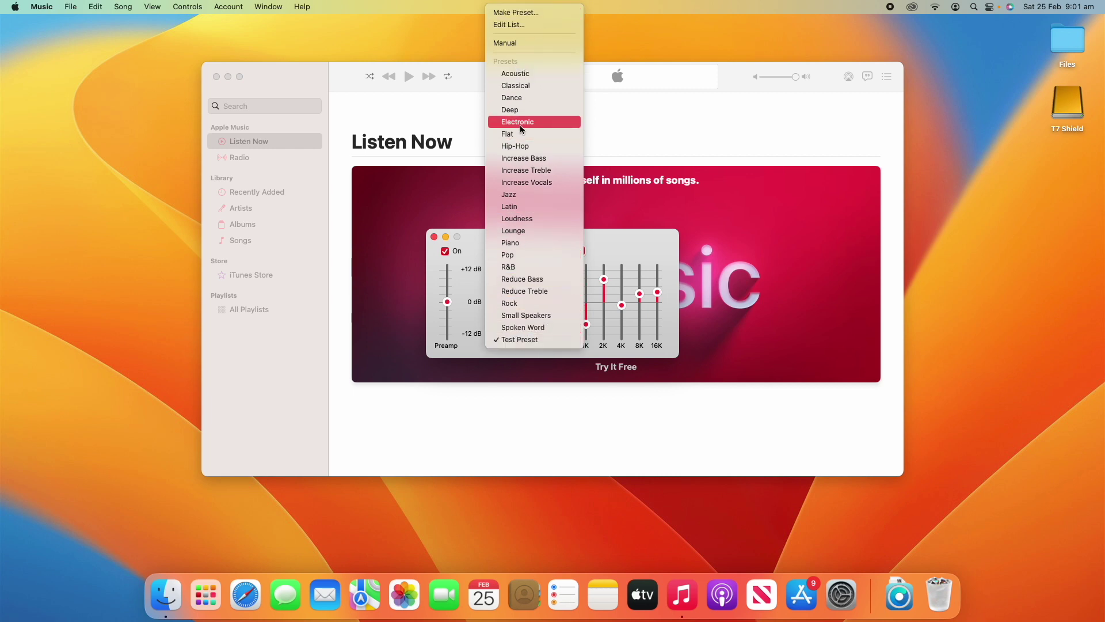
left_click(525, 24)
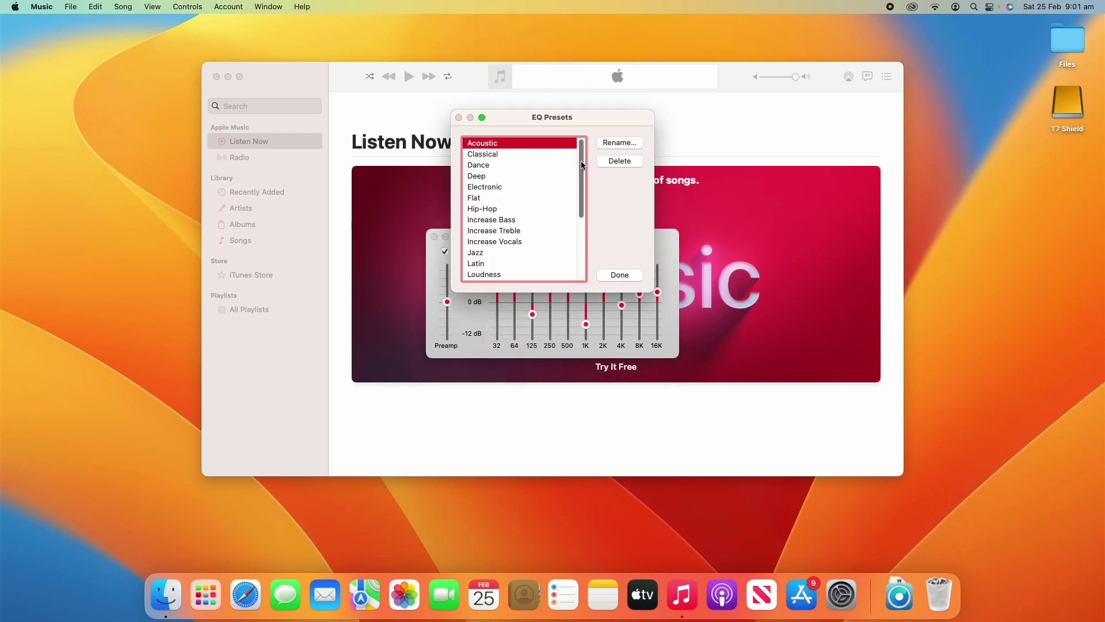
left_click_drag(581, 160, 548, 151)
left_click(530, 154)
left_click(567, 176)
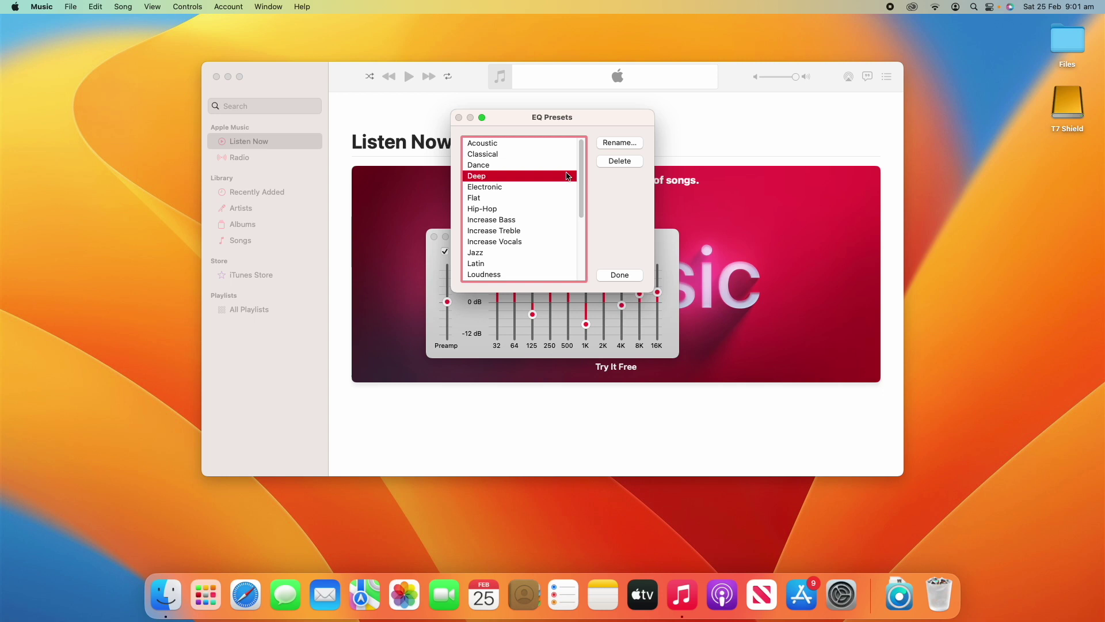
left_click(629, 143)
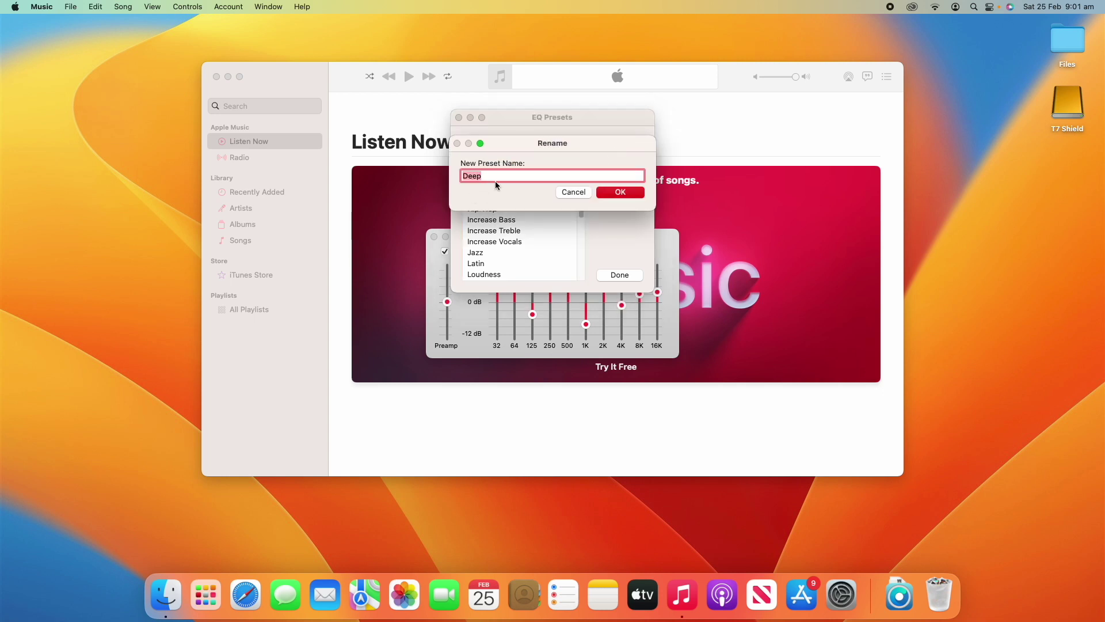
left_click(573, 192)
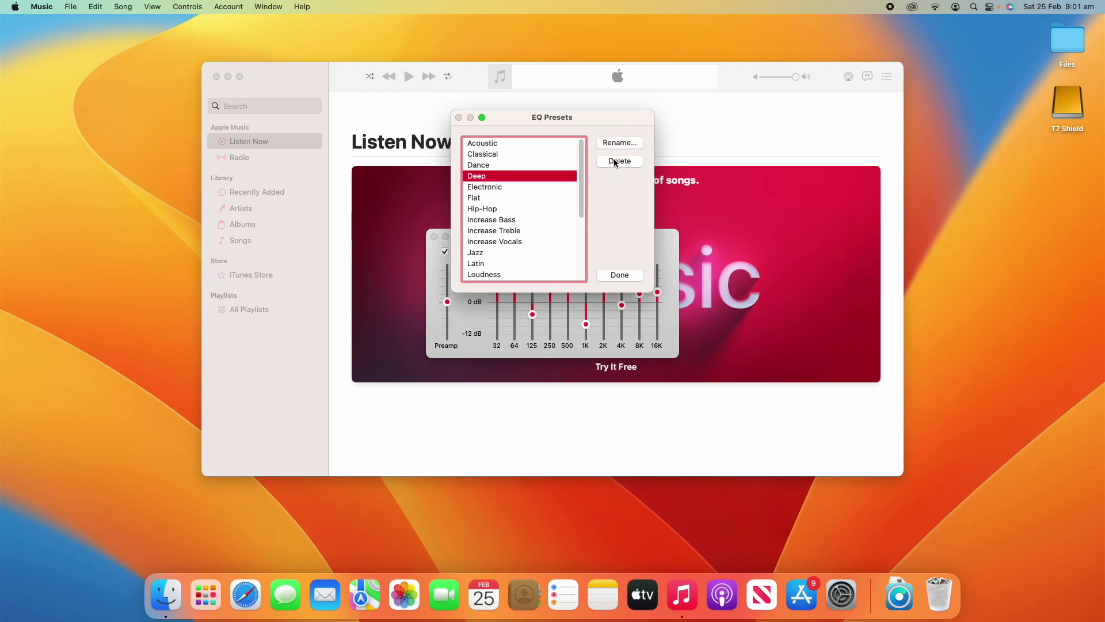
Rename the custom preset "Test Preset" as "Test" and apply the new name to songs that use it.
left_click_drag(580, 187, 569, 256)
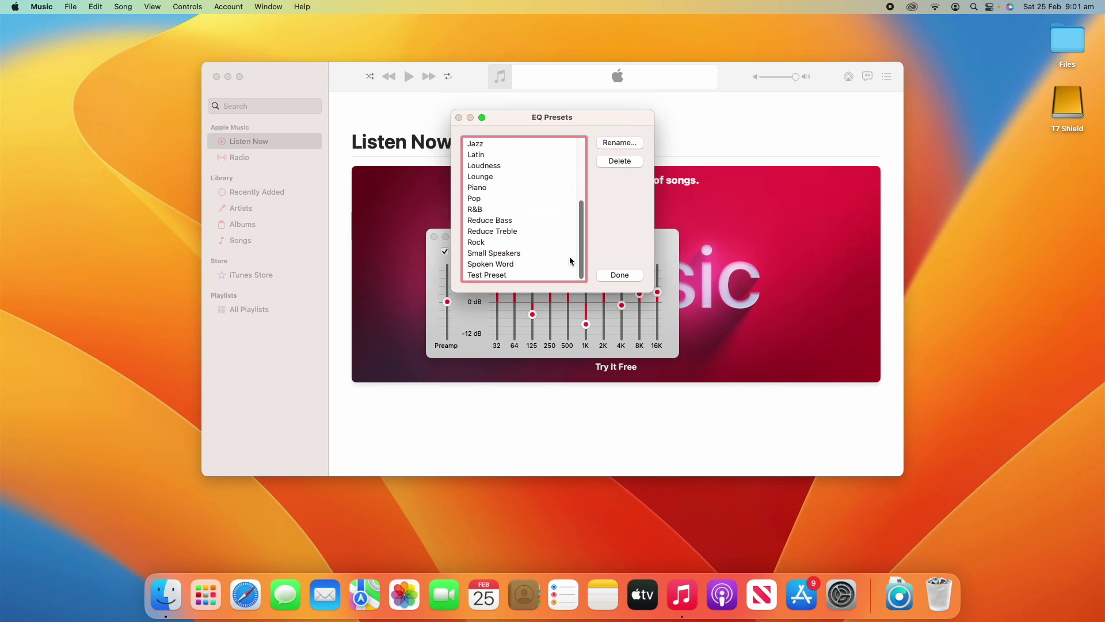
left_click(516, 276)
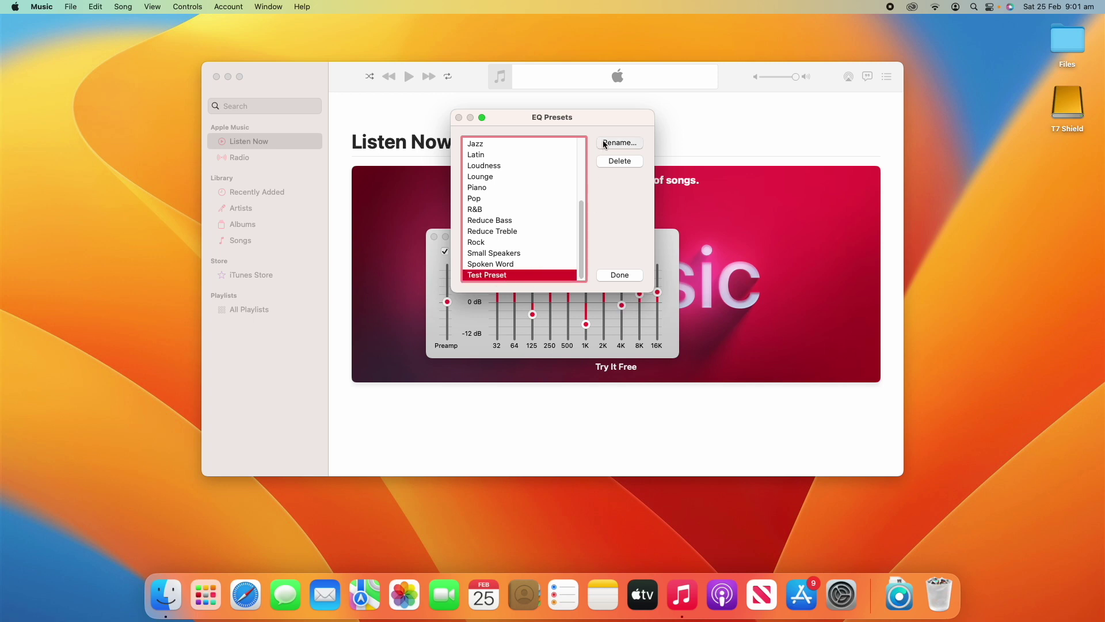
left_click(635, 142)
left_click(521, 180)
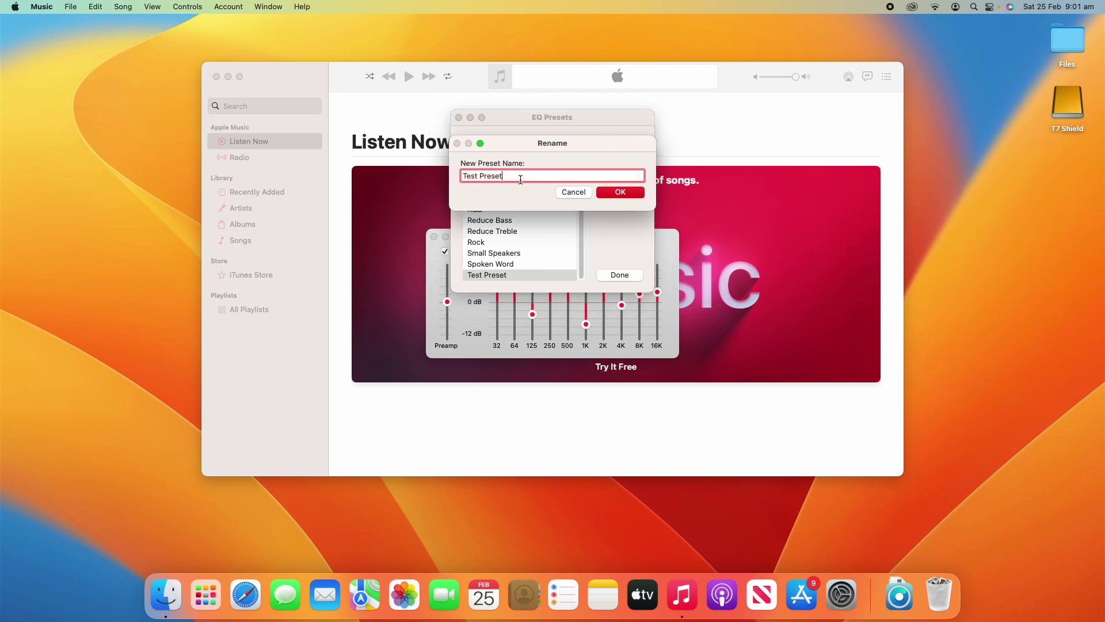
left_click_drag(521, 180, 479, 180)
key("BackSpace")
left_click(626, 194)
left_click(624, 193)
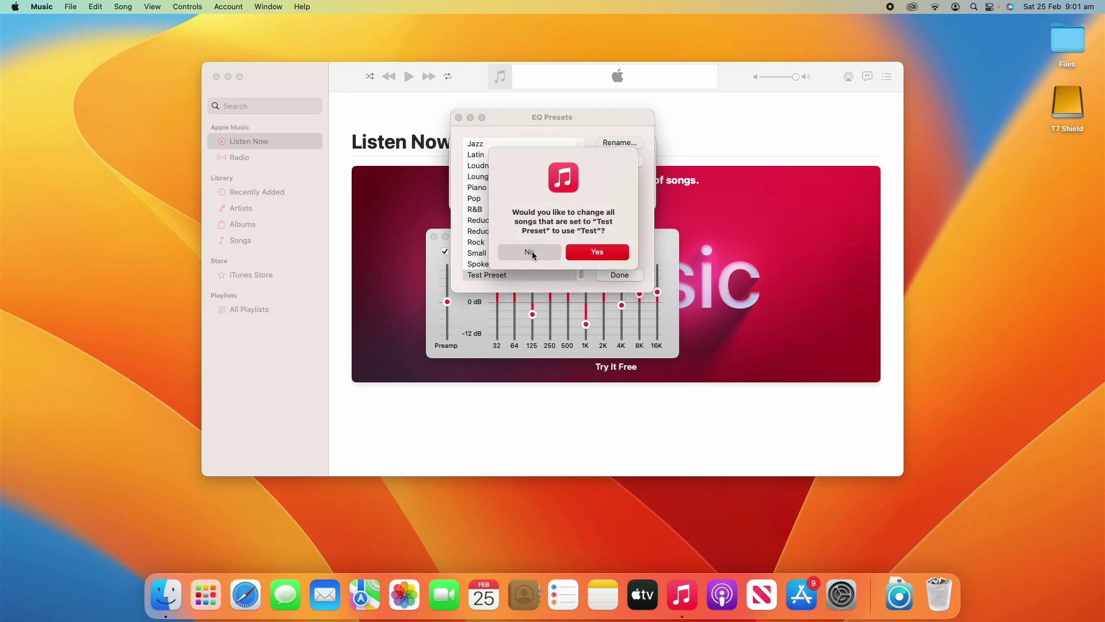
left_click(570, 253)
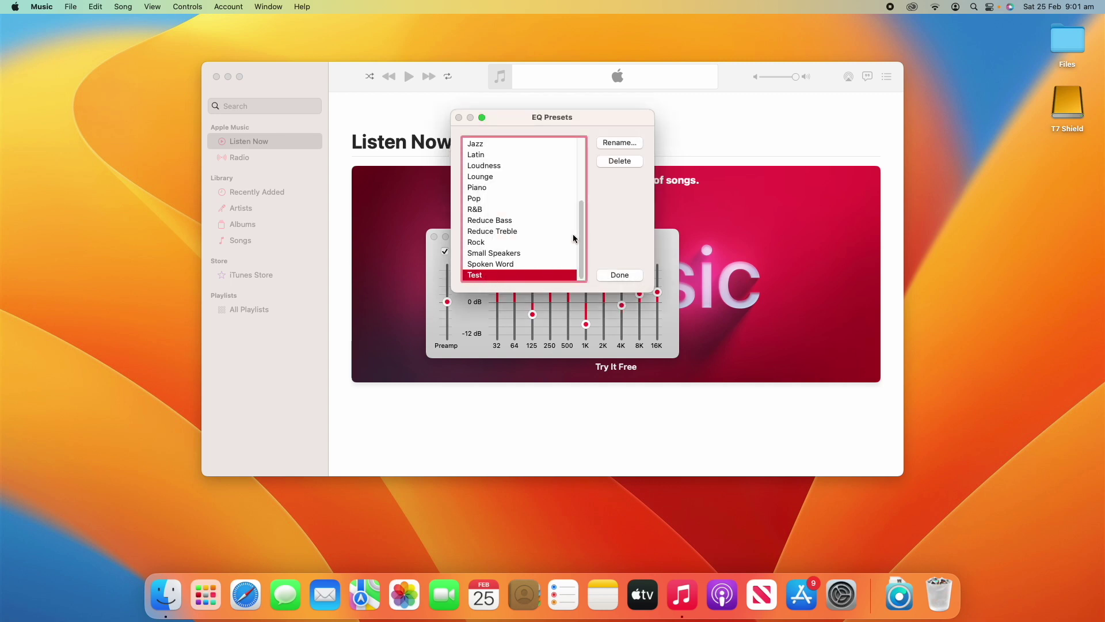
Delete the "Test" preset, remove it from all songs using it, and close the preset list.
left_click(628, 161)
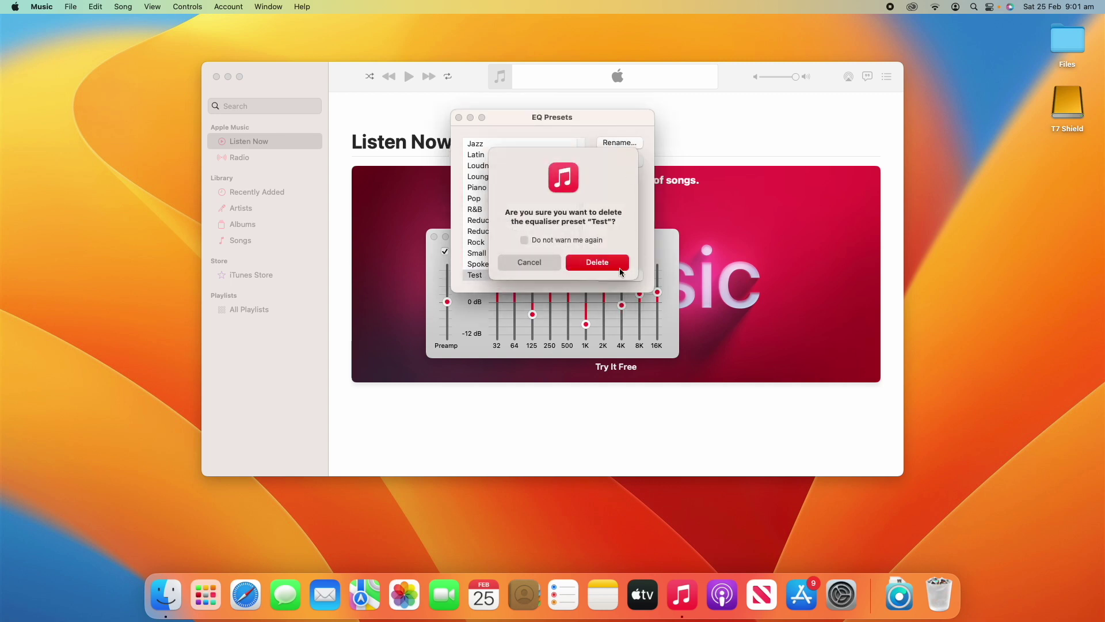
key("Return")
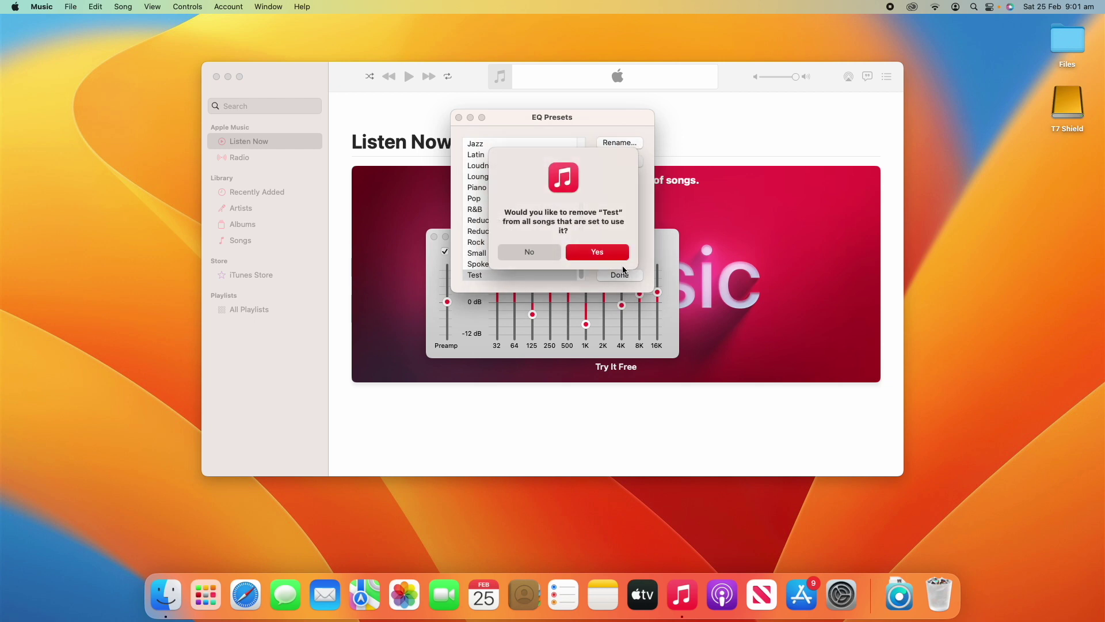
left_click(597, 252)
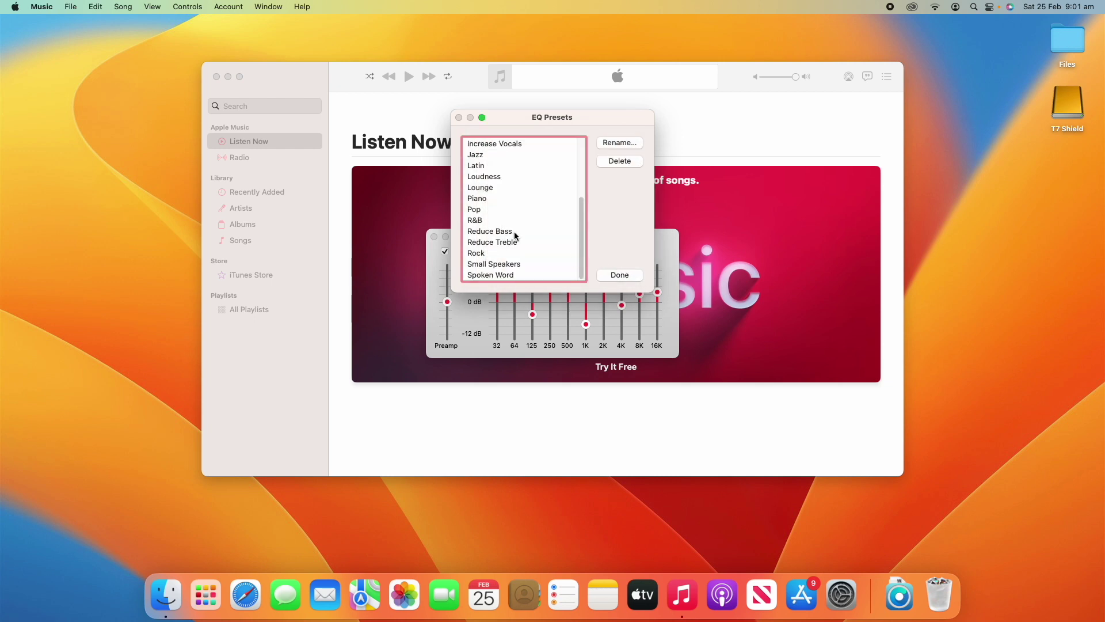
scroll(561, 235, "up", 3)
scroll(560, 236, "up", 2)
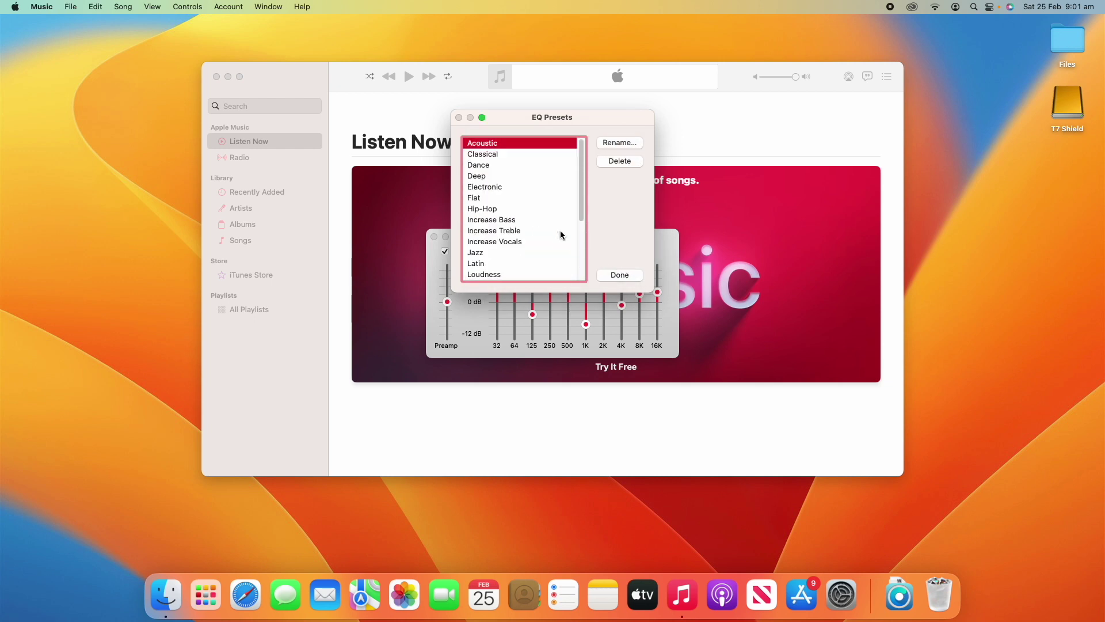
left_click(629, 279)
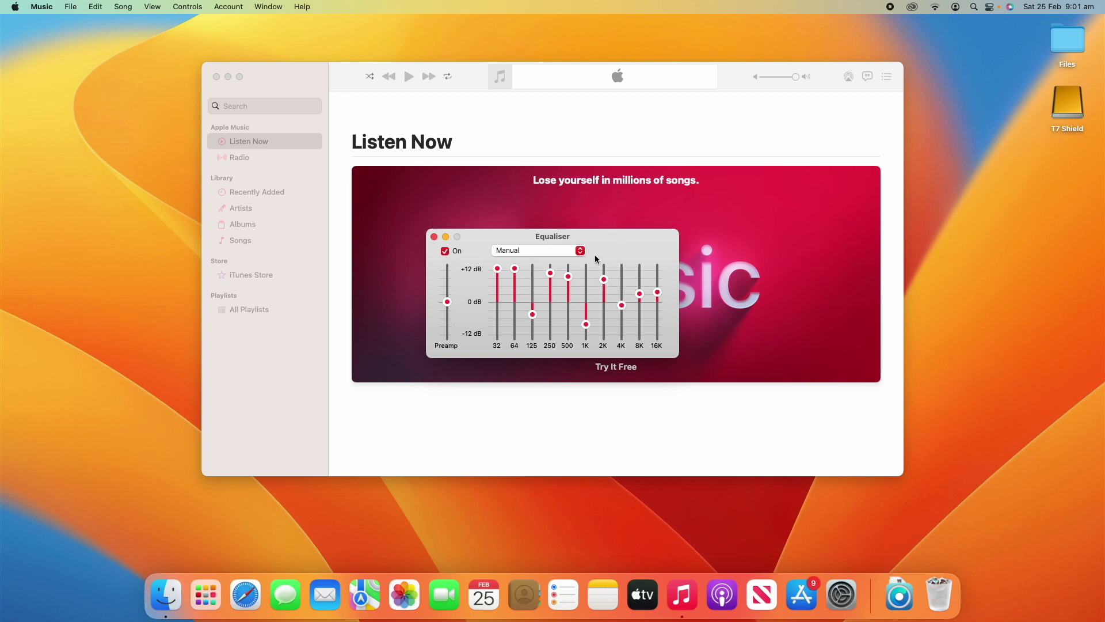
Toggle the equaliser off and back on.
left_click(443, 255)
left_click(445, 256)
left_click(447, 257)
left_click(445, 251)
Reset the equaliser to the Flat preset and turn it off.
left_click(493, 251)
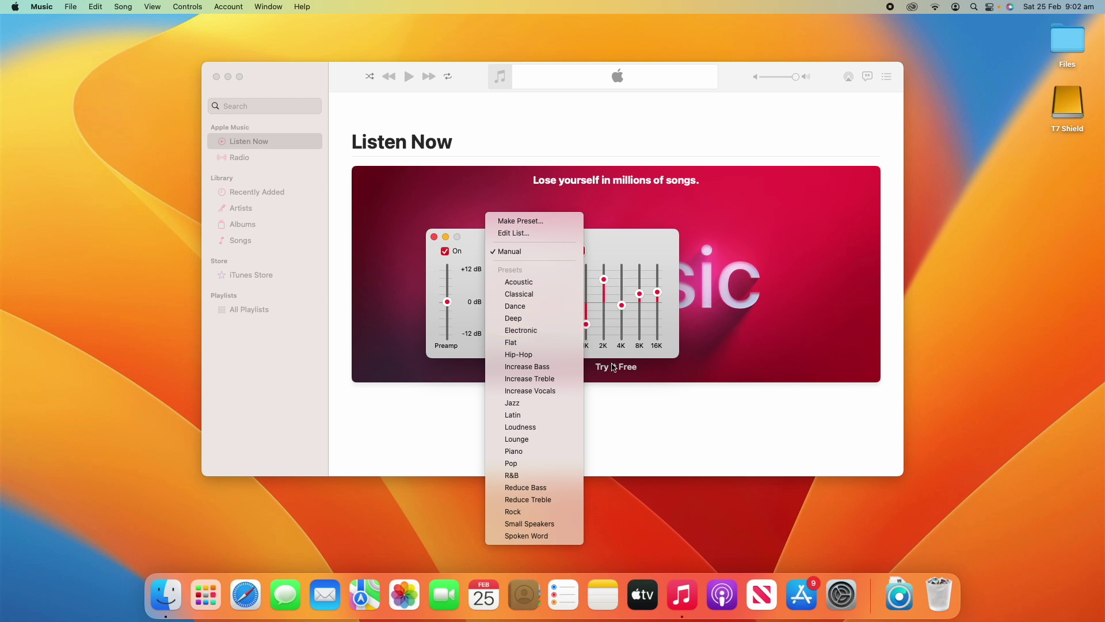
left_click(518, 342)
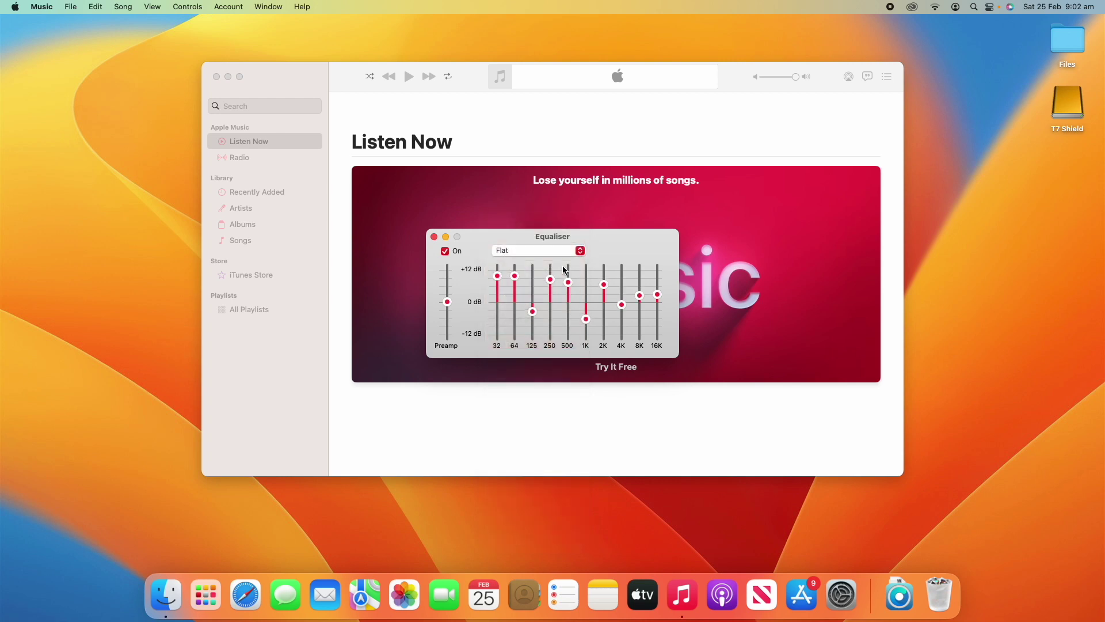
left_click(446, 251)
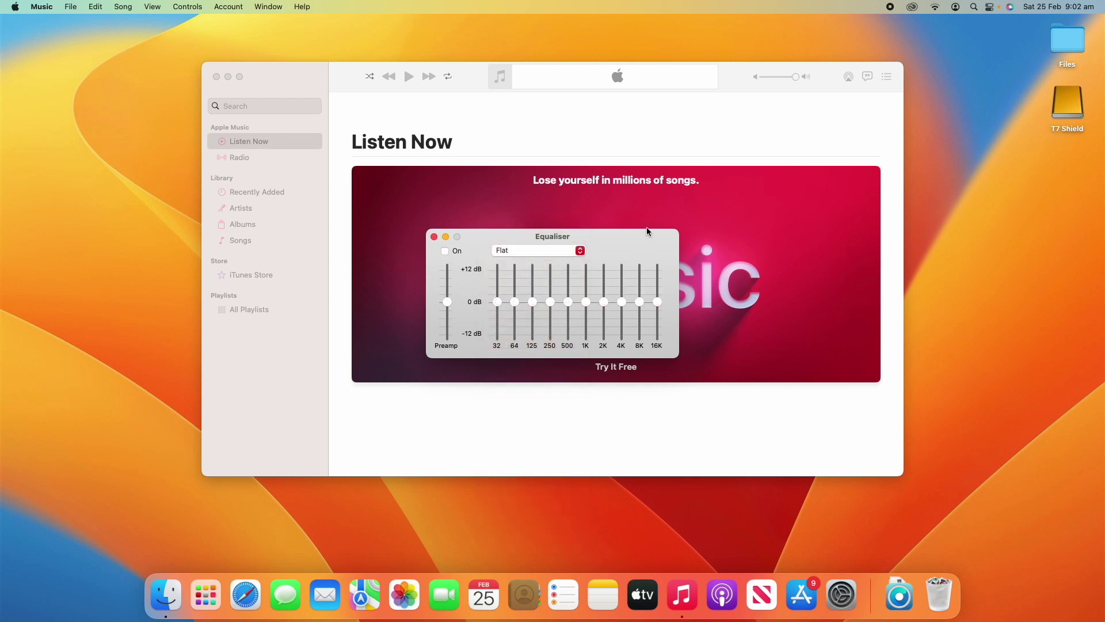